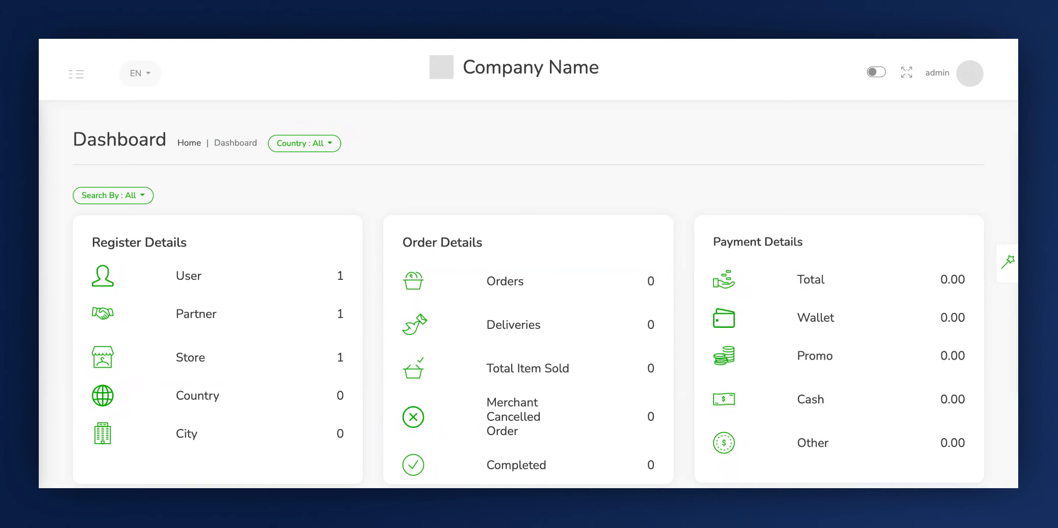
# - Open the Business page under Business Info and start adding a new business
pyautogui.click(76, 78)
pyautogui.scroll(-5, 76, 295)
pyautogui.click(78, 295)
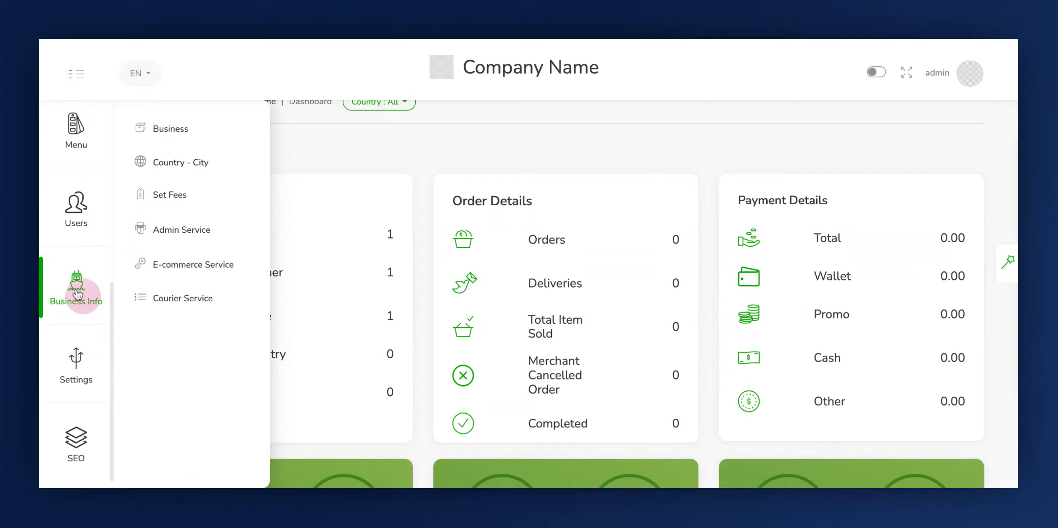
pyautogui.click(177, 134)
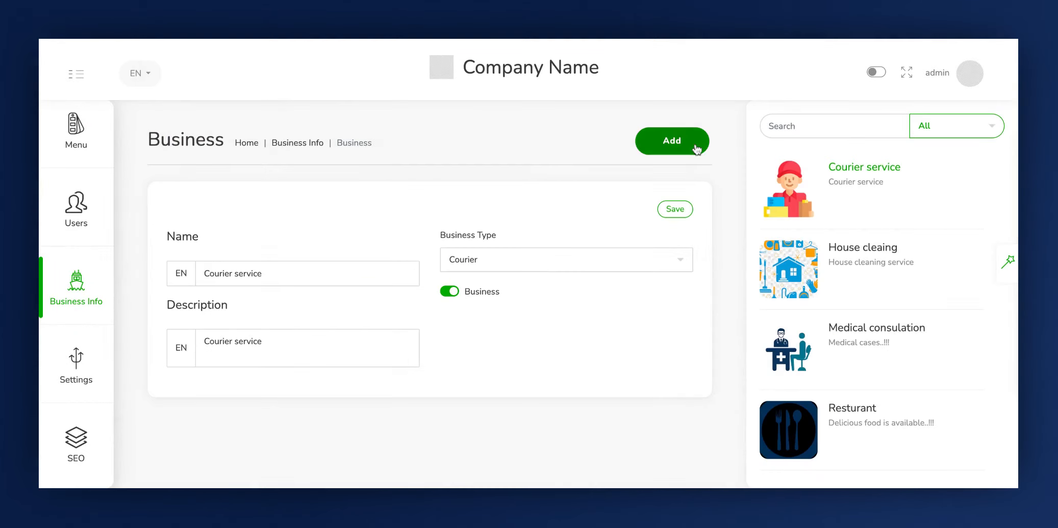
pyautogui.click(686, 145)
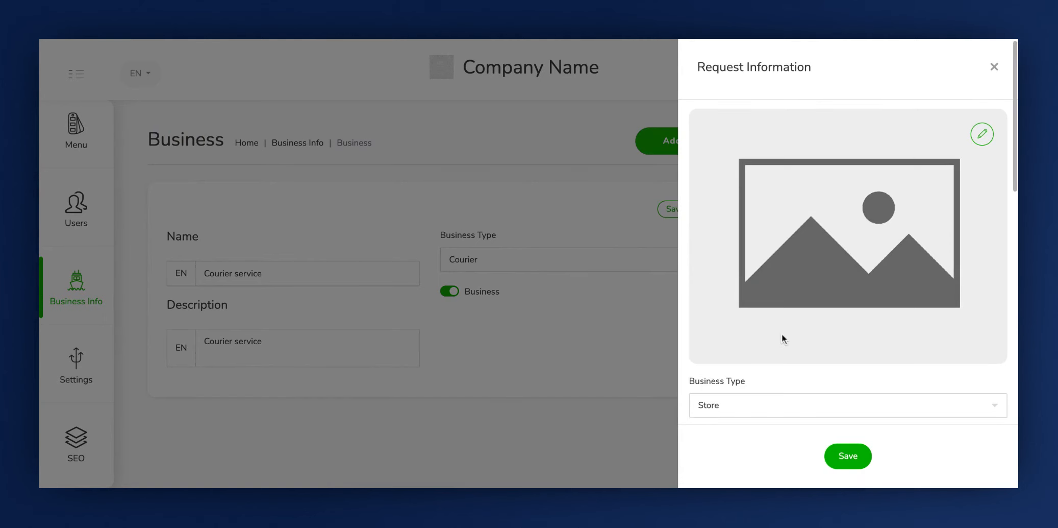
# - Set the new business's type to E-commerce
pyautogui.scroll(-2, 782, 336)
pyautogui.scroll(-10, 782, 337)
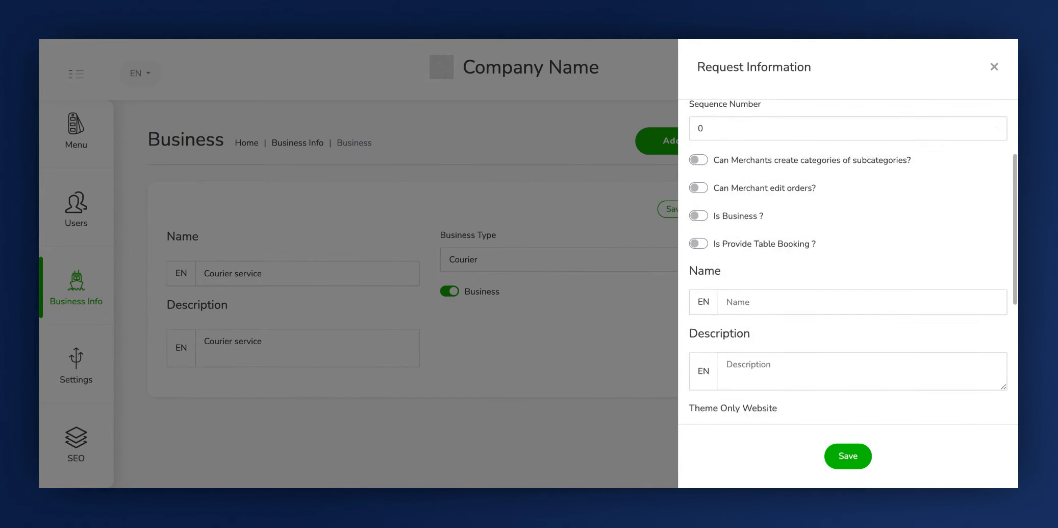
pyautogui.scroll(-3, 777, 362)
pyautogui.scroll(10, 777, 362)
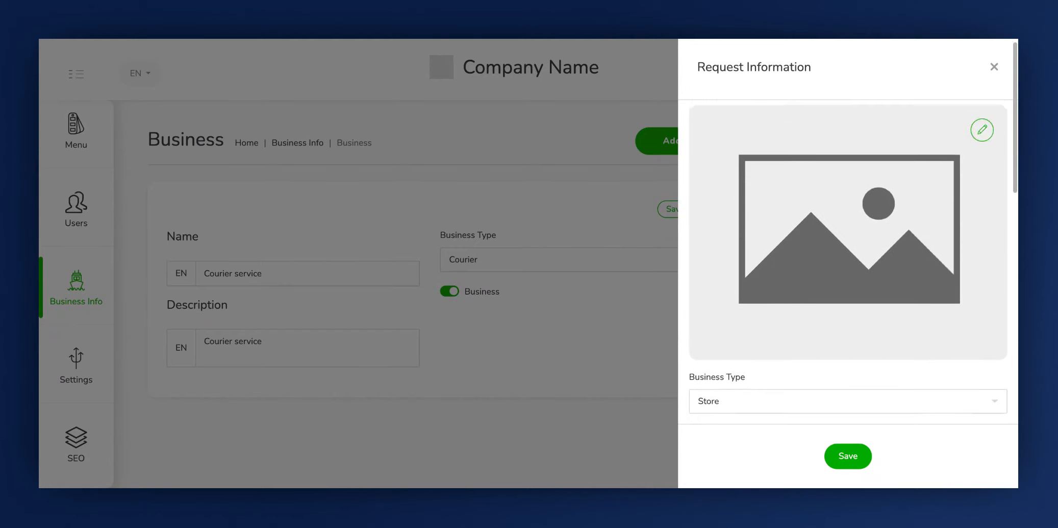
pyautogui.scroll(-1, 777, 363)
pyautogui.click(778, 362)
pyautogui.scroll(-2, 775, 362)
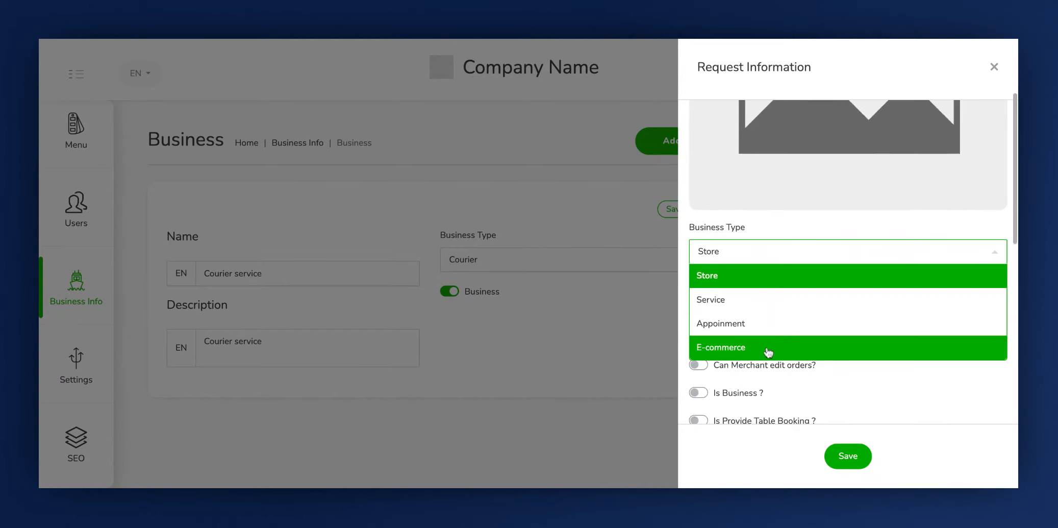
pyautogui.click(760, 348)
# - Enable admin category creation for subcategories, merchant order editing and the Is Business option for the new business
pyautogui.scroll(-2, 757, 349)
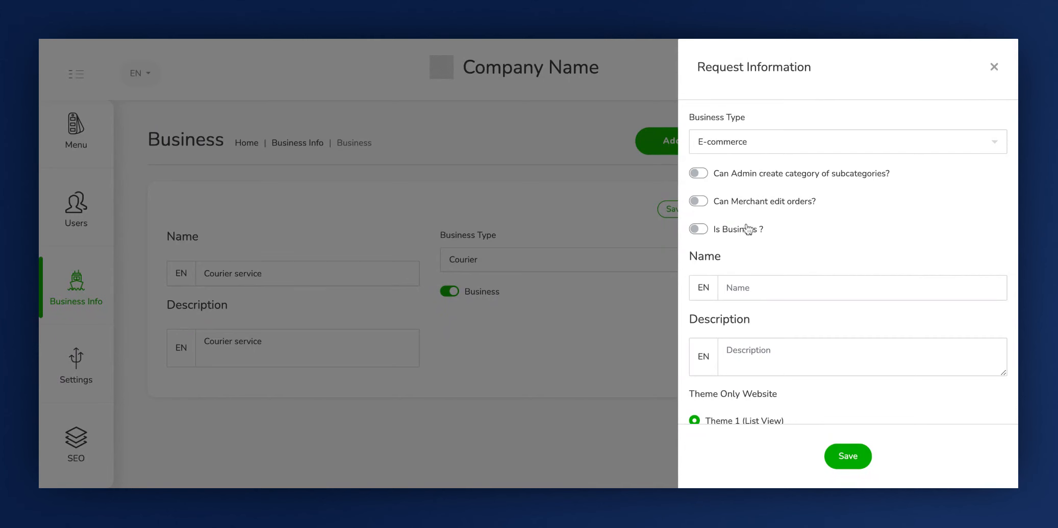
pyautogui.click(724, 176)
pyautogui.click(702, 204)
pyautogui.click(702, 229)
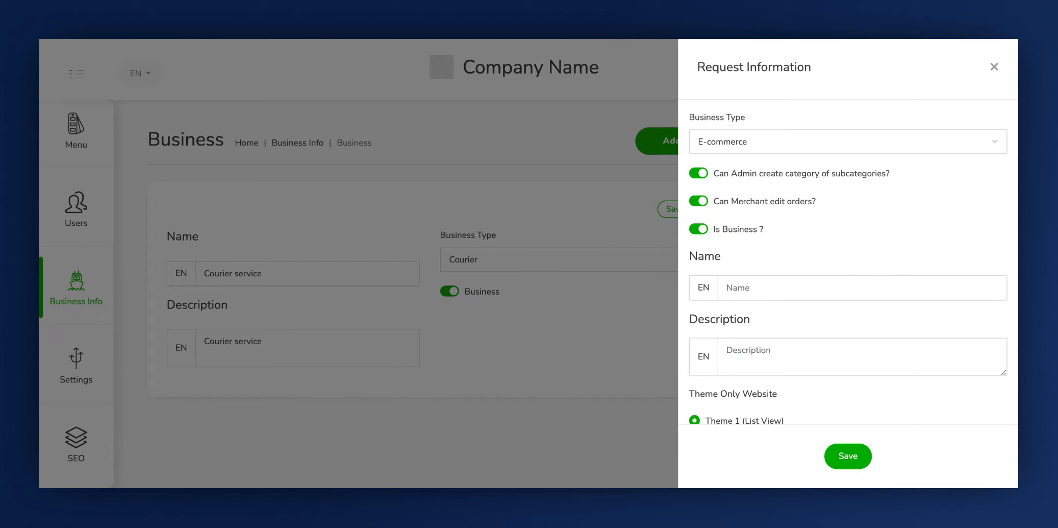
# - Enter the English name "fly buy" and the description "Fly buy shopping..!!!" for the new business
pyautogui.click(722, 266)
pyautogui.click(733, 281)
pyautogui.click(750, 296)
pyautogui.write('fly buy')
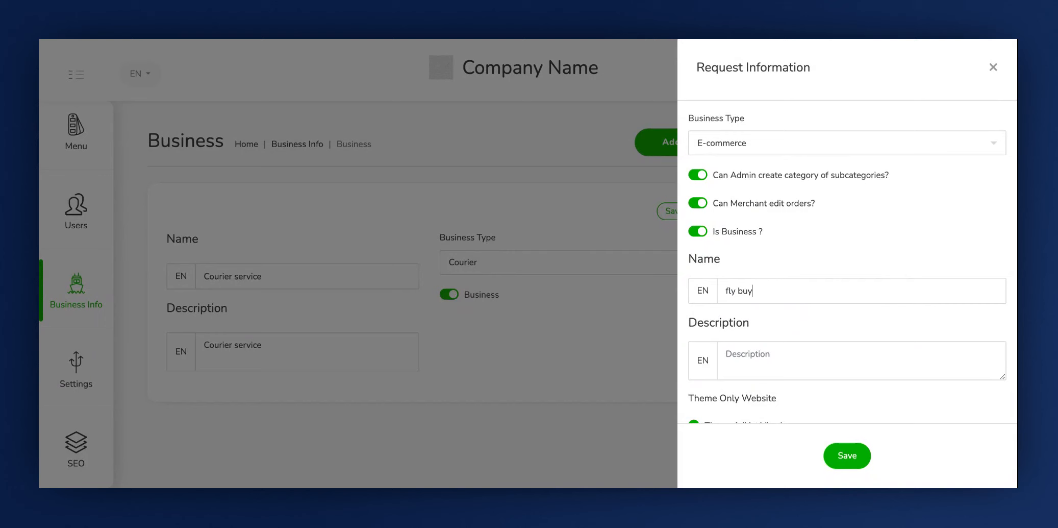
pyautogui.click(735, 354)
pyautogui.write('Fly buy shopping..!!!')
# - Choose Theme 1 (List View) as the website theme for the new business
pyautogui.scroll(-2, 765, 322)
pyautogui.scroll(-4, 709, 240)
pyautogui.scroll(2, 710, 240)
pyautogui.click(704, 234)
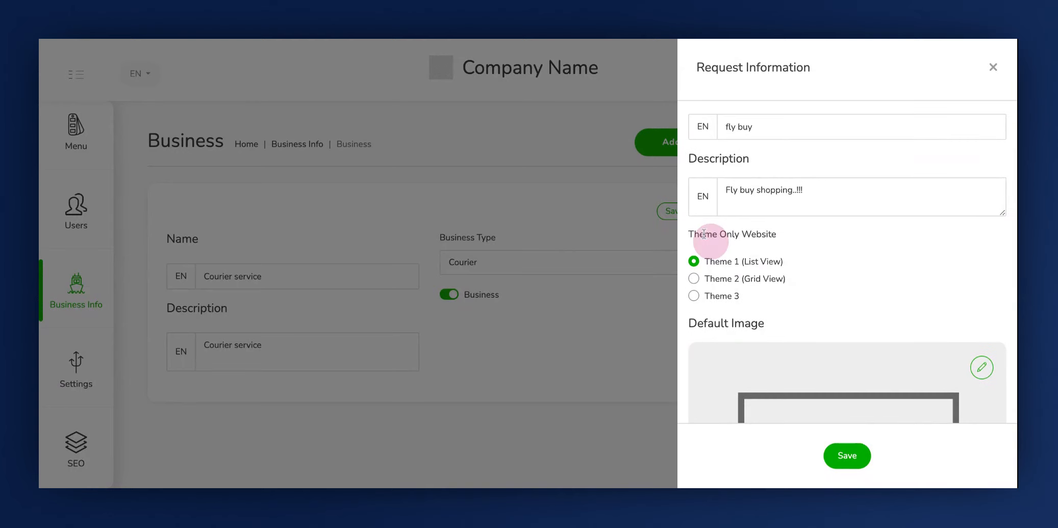
pyautogui.click(755, 269)
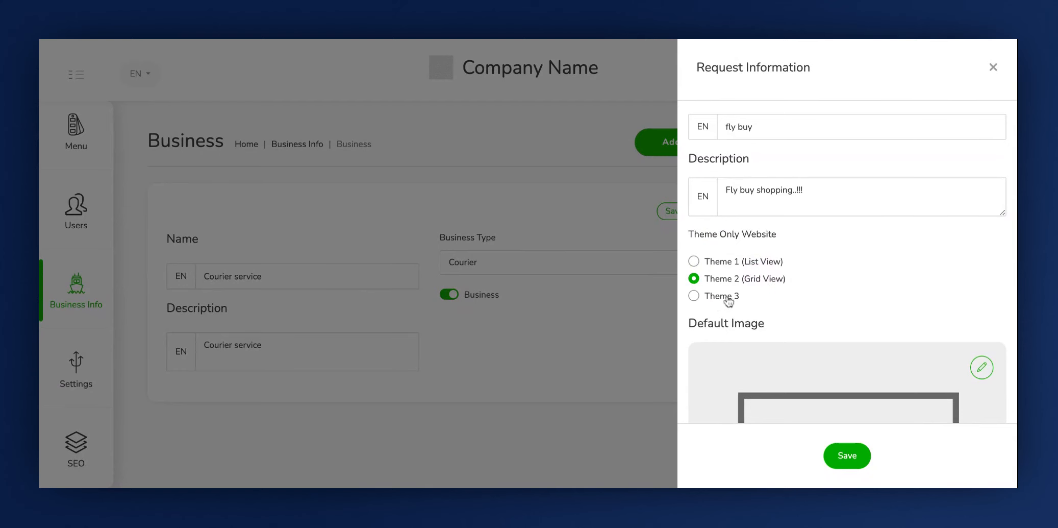
pyautogui.click(730, 301)
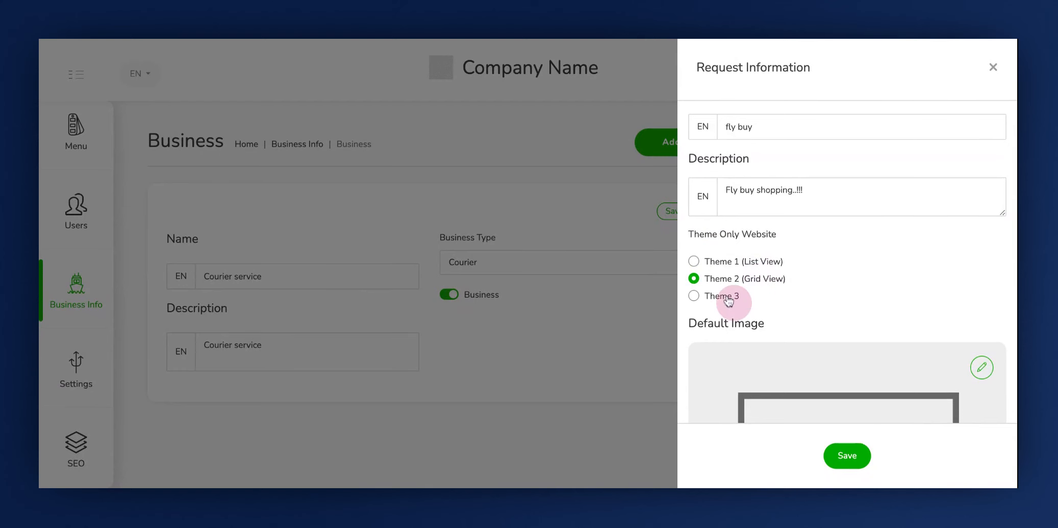
pyautogui.click(703, 264)
# - Upload the online-shopping laptop and cart picture as the default image, and check the image and icon upload notes
pyautogui.scroll(-3, 729, 270)
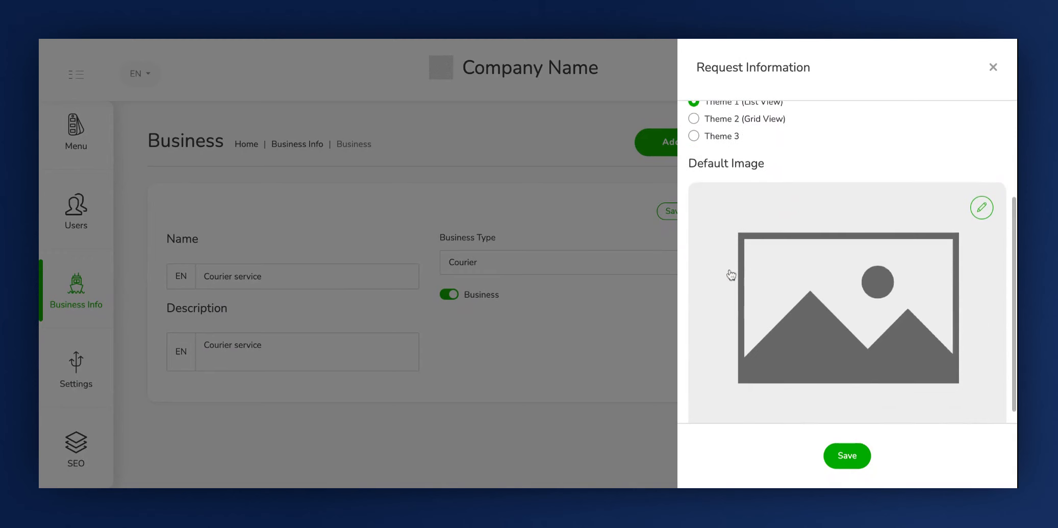
pyautogui.click(763, 173)
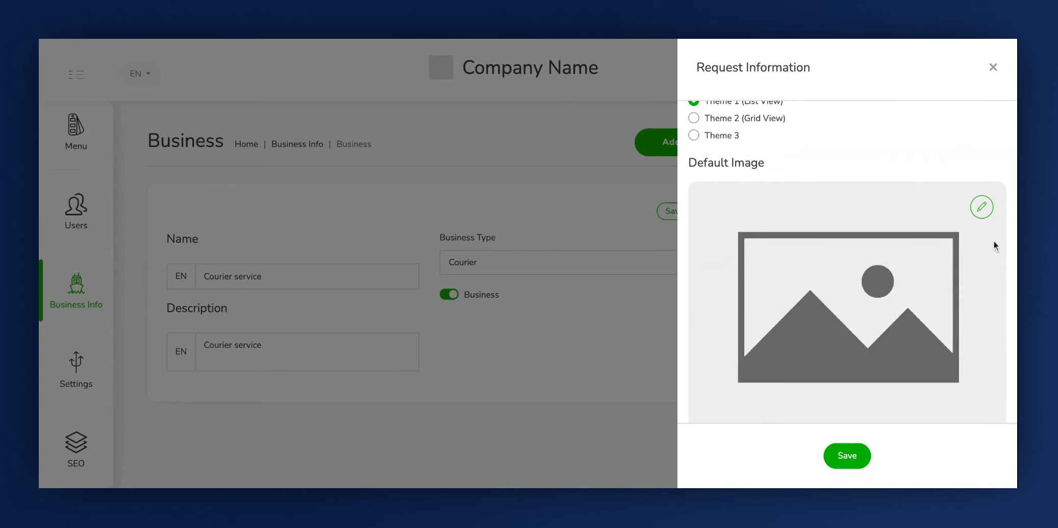
pyautogui.click(982, 208)
pyautogui.moveTo(526, 262); pyautogui.dragTo(522, 251)
pyautogui.click(528, 285)
pyautogui.scroll(-1, 727, 317)
pyautogui.click(727, 320)
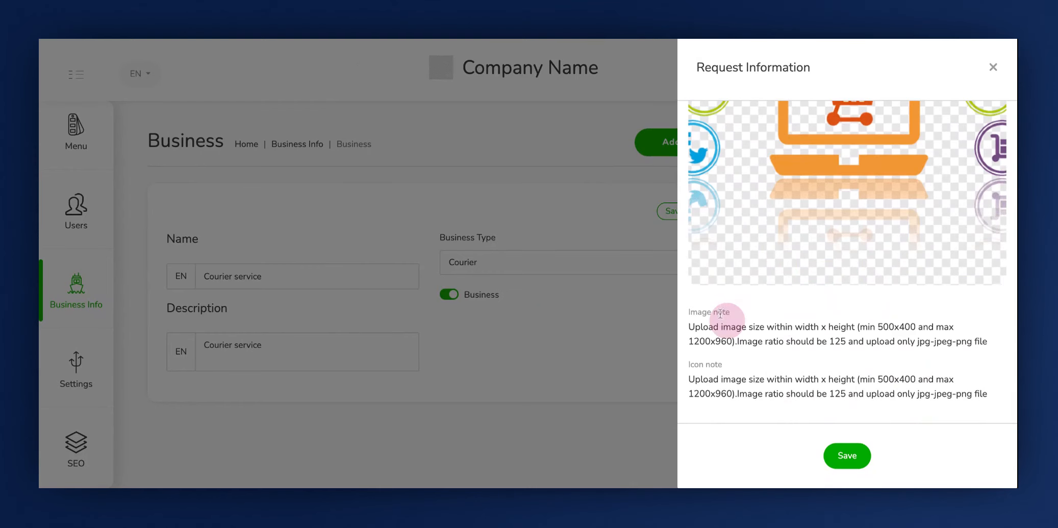
pyautogui.click(718, 369)
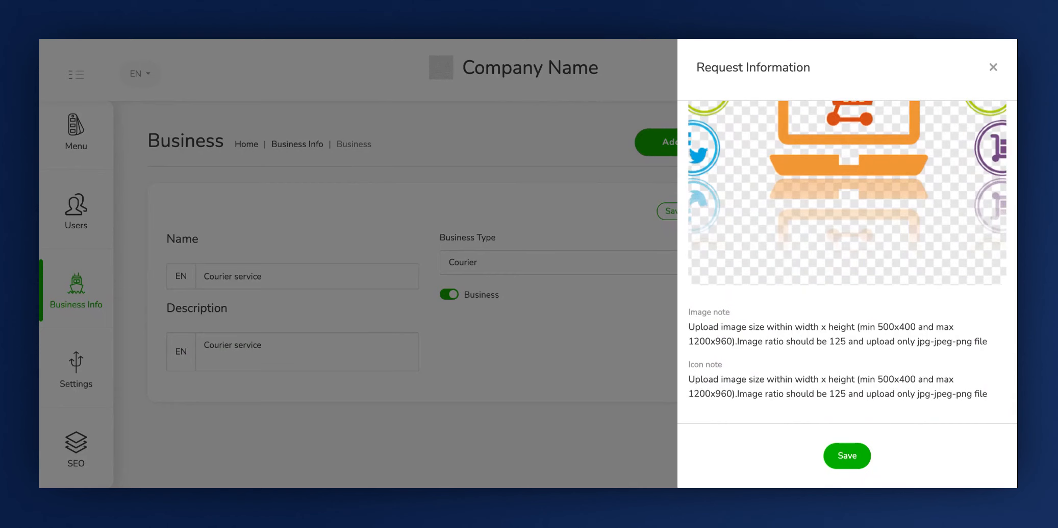
# - Check the completed form entries and save the new e-commerce business
pyautogui.scroll(1, 796, 242)
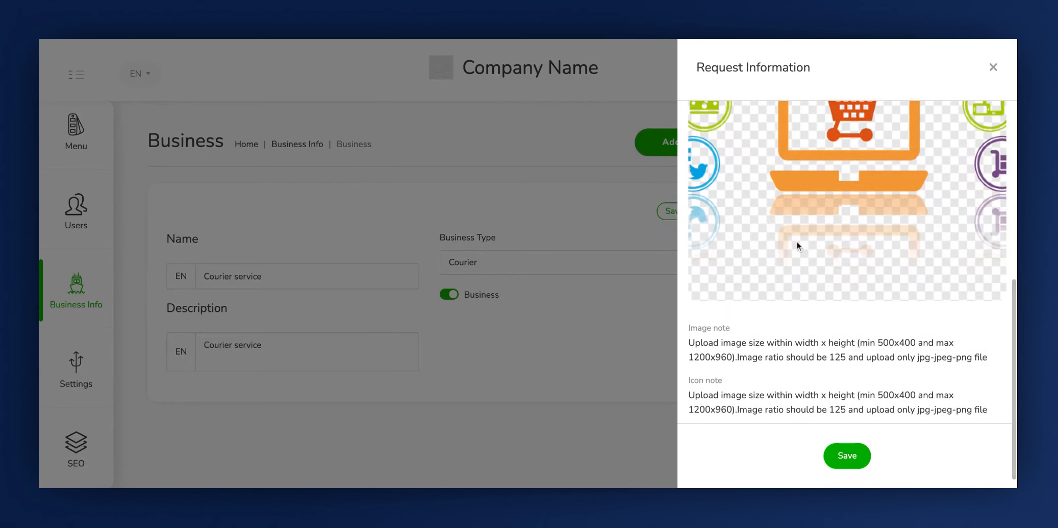
pyautogui.scroll(10, 821, 210)
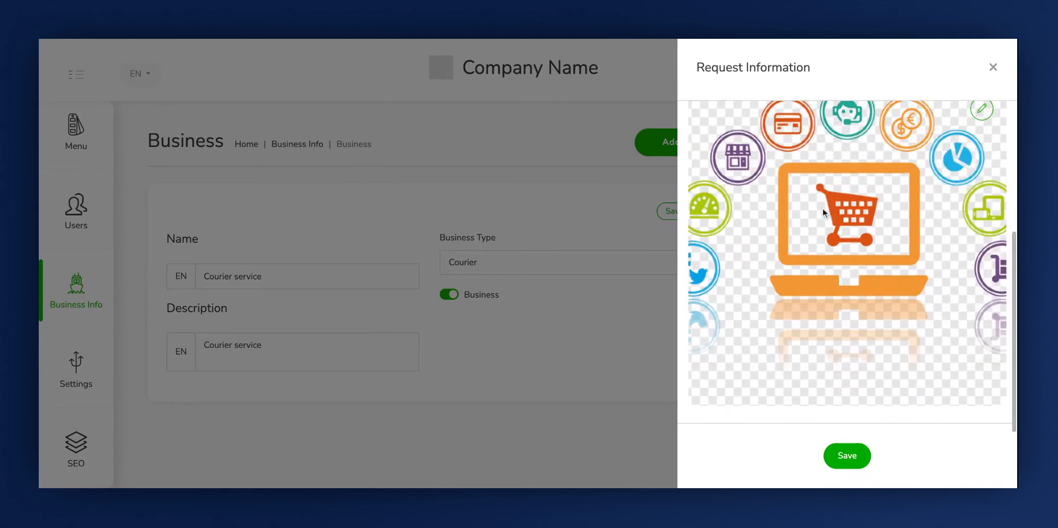
pyautogui.click(845, 457)
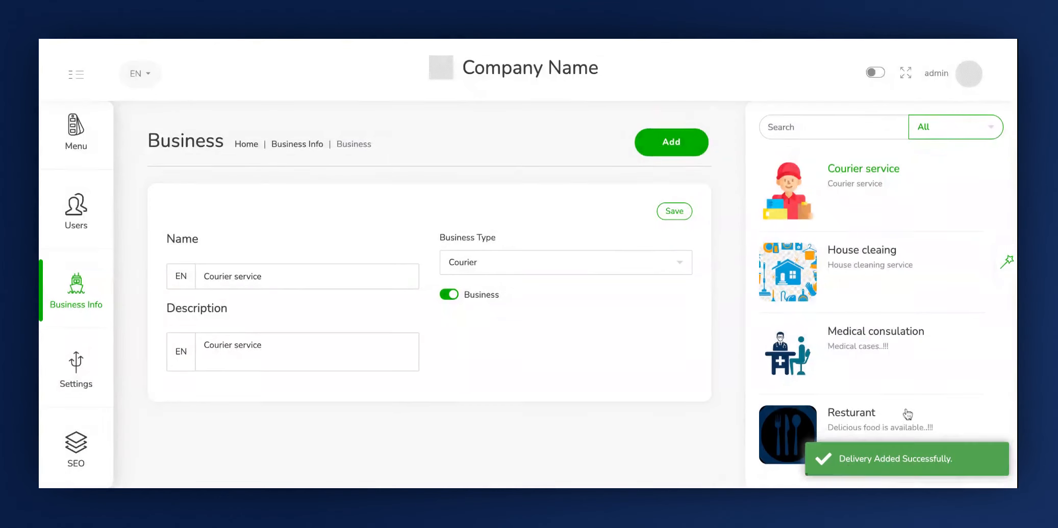
# - Open the fly buy business from the business list and review its name, type, options, theme and image
pyautogui.scroll(-4, 933, 317)
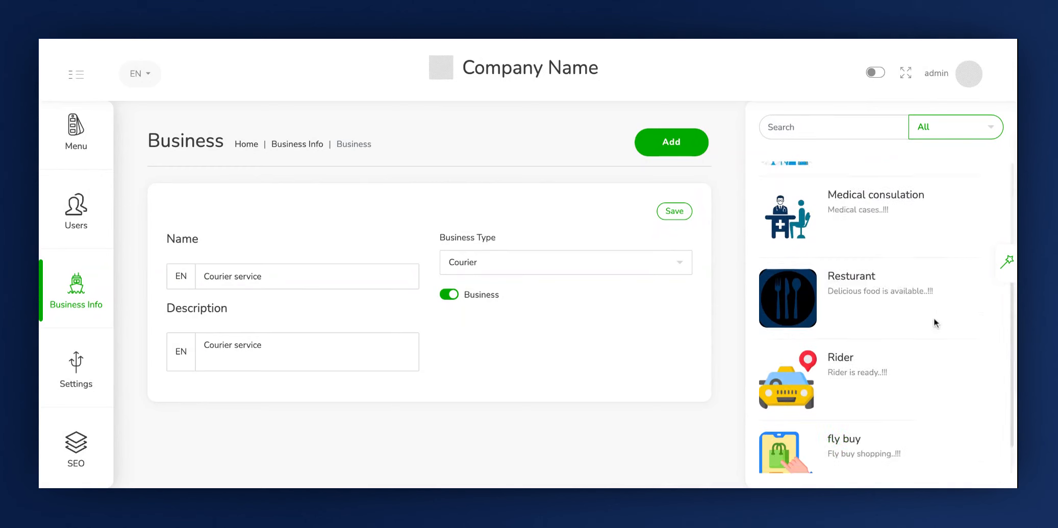
pyautogui.click(859, 417)
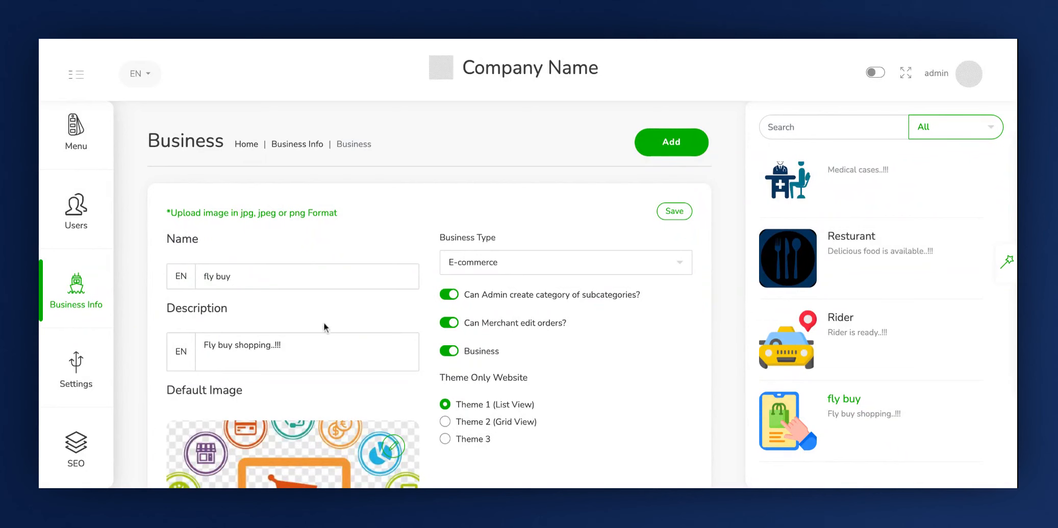
pyautogui.click(190, 238)
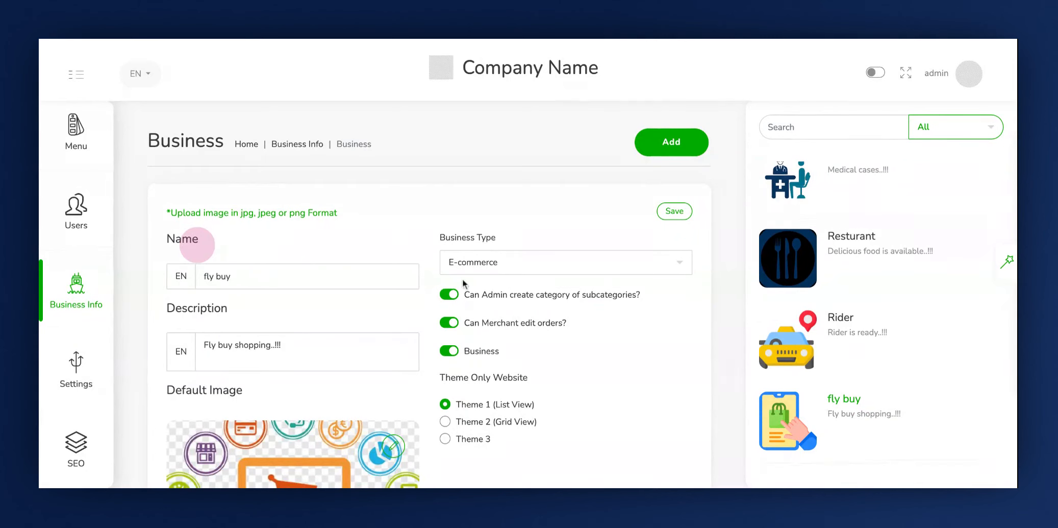
pyautogui.click(429, 310)
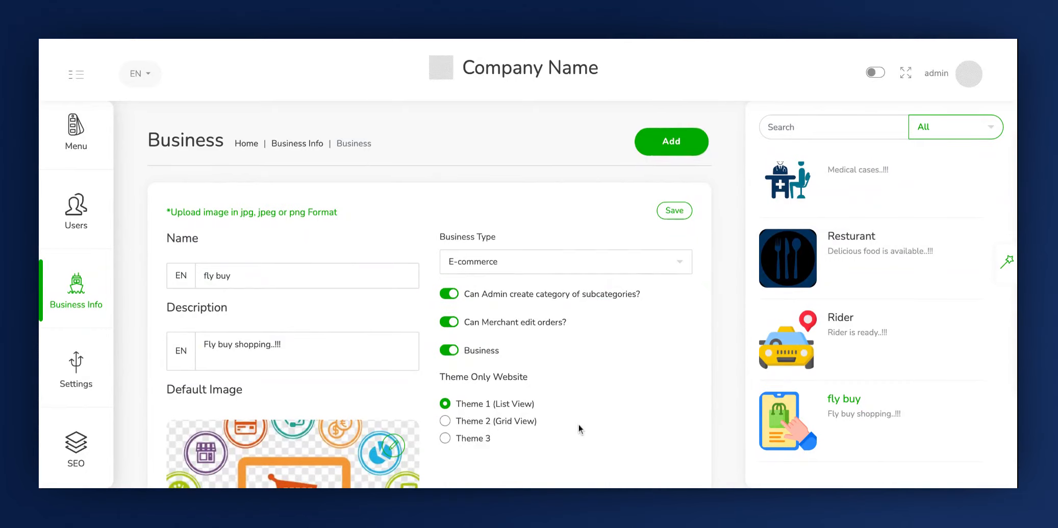
pyautogui.scroll(-8, 578, 424)
pyautogui.scroll(5, 578, 424)
pyautogui.scroll(3, 578, 424)
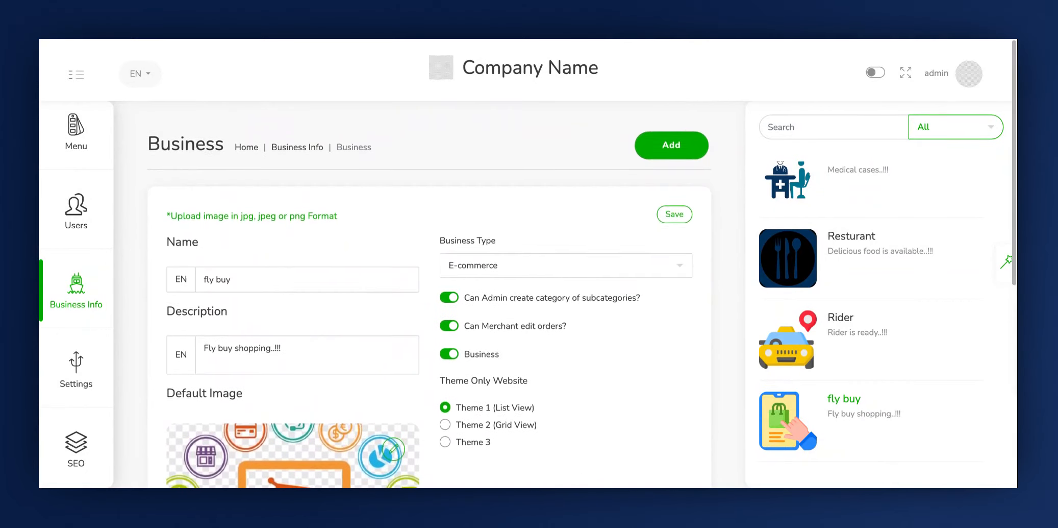